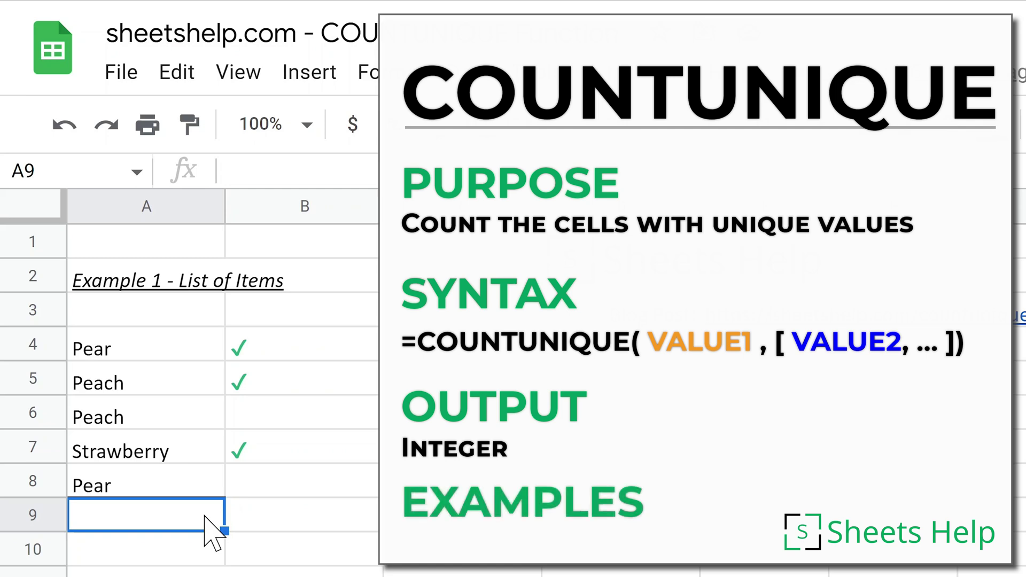
Enter =COUNTUNIQUE(A4:A8) in A9 to count the 3 unique fruits
text(=COU)
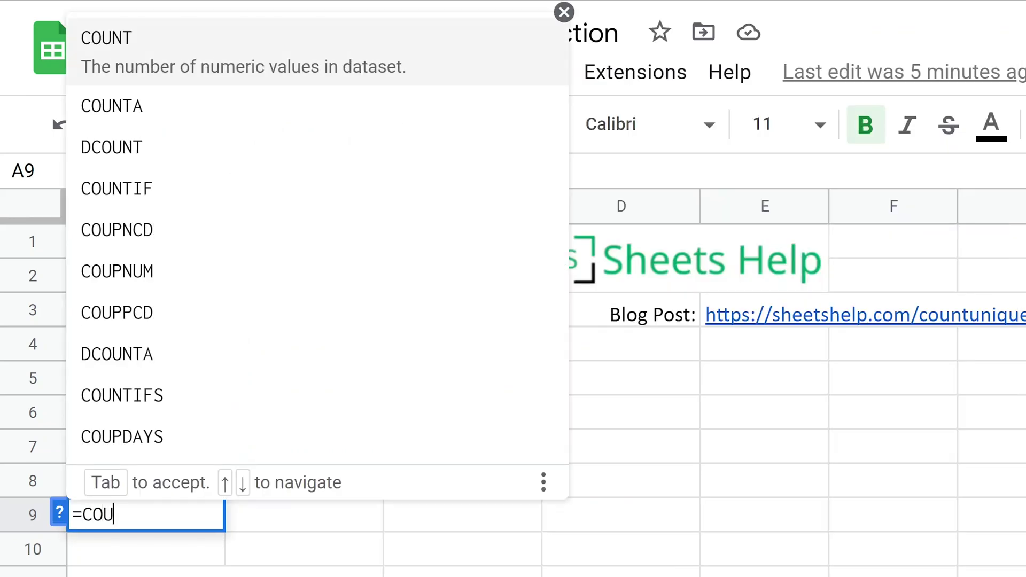
text(NTUNI)
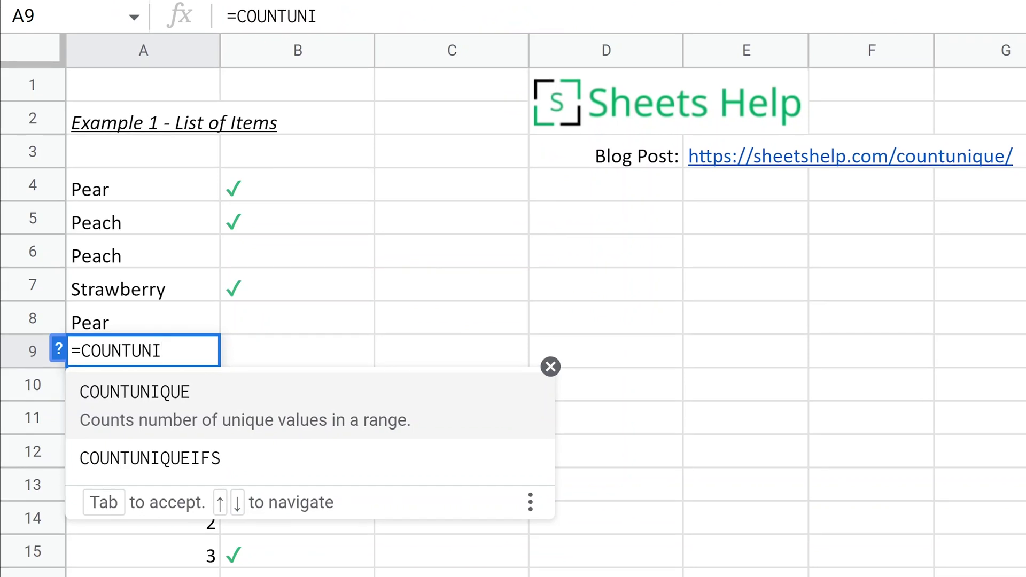
key(Tab)
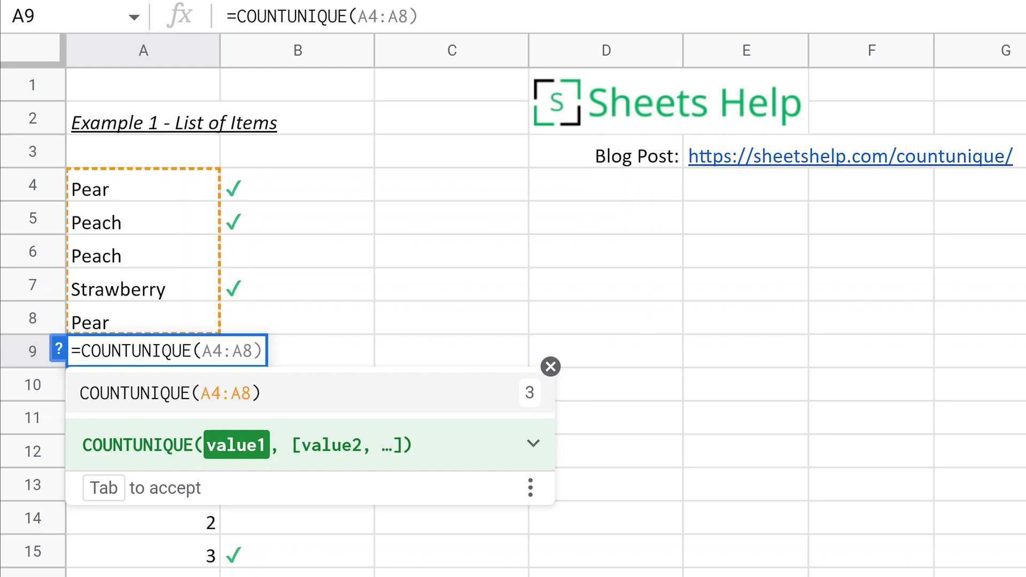
text("P)
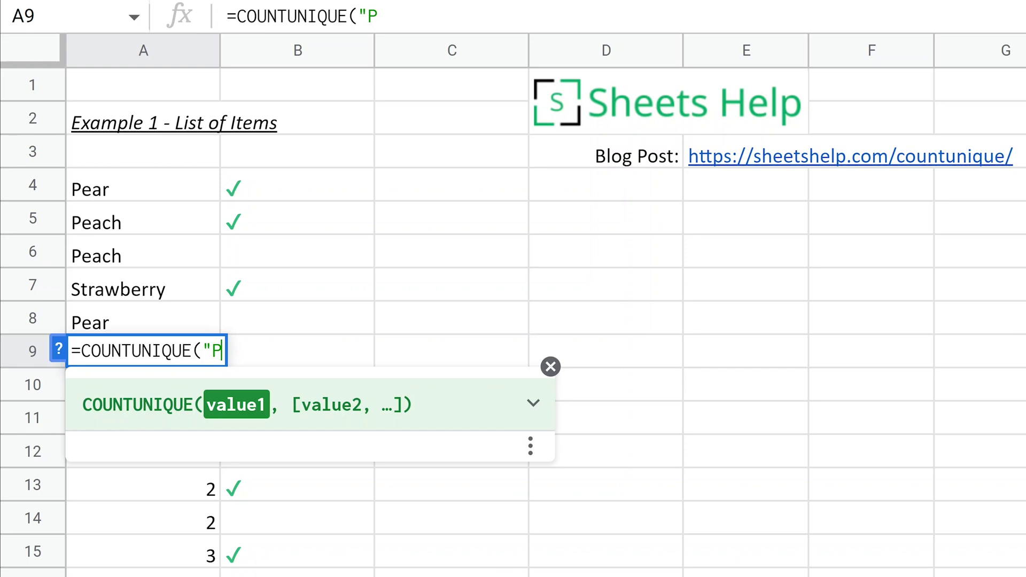
text(ear", "Peach)
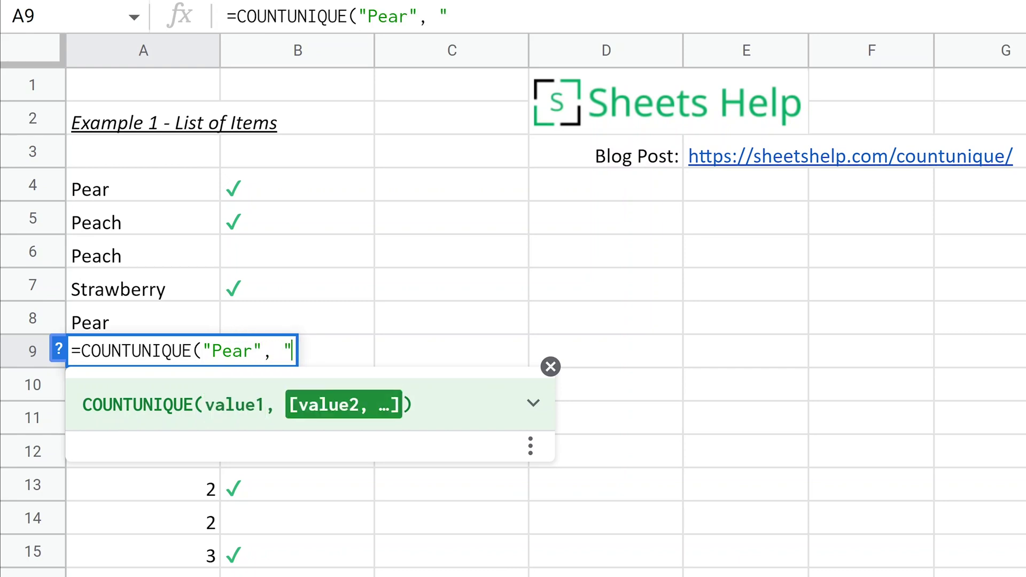
text(")
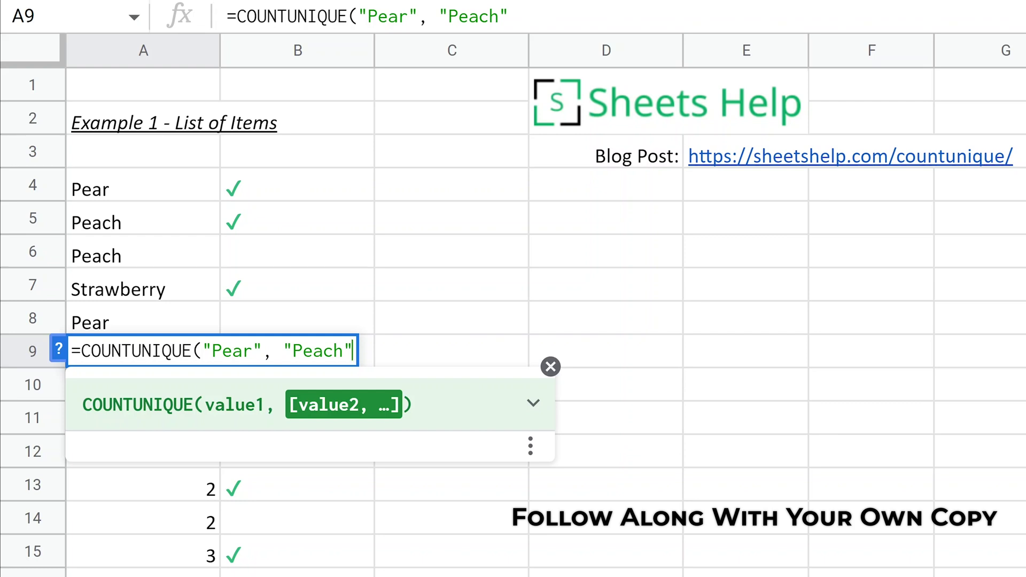
key(BackSpace)
key(BackSpace)
key(BackSpace)
key(BackSpace)
key(BackSpace)
key(BackSpace)
key(BackSpace)
key(BackSpace)
key(BackSpace)
key(BackSpace)
key(BackSpace)
key(BackSpace)
key(BackSpace)
key(BackSpace)
key(BackSpace)
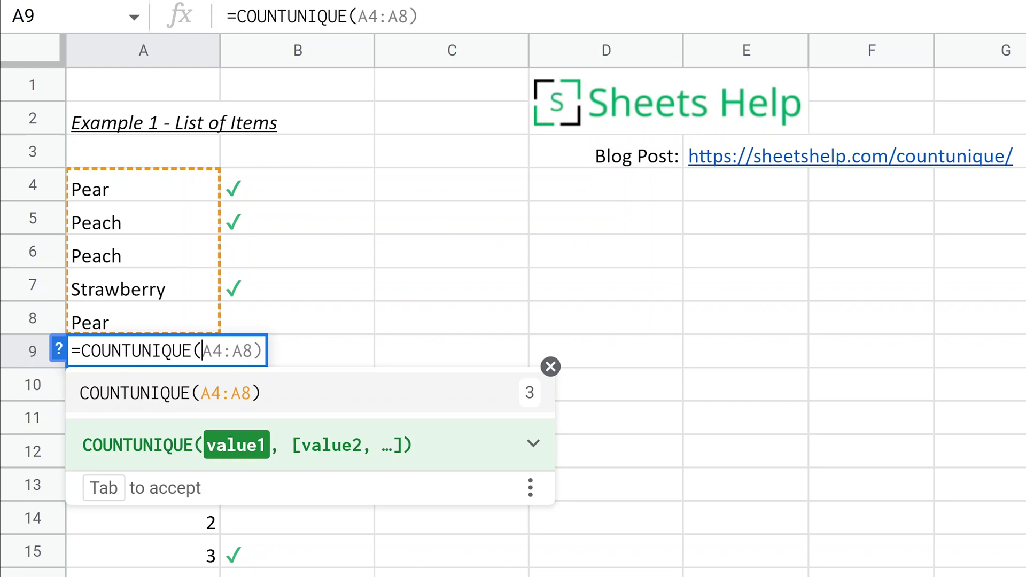
click(261, 394)
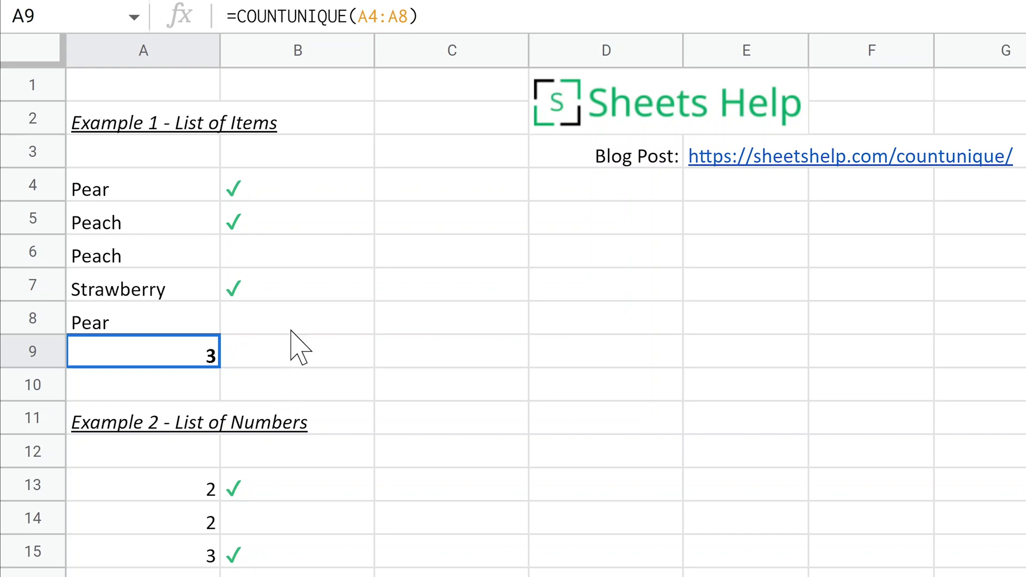
click(274, 195)
click(279, 217)
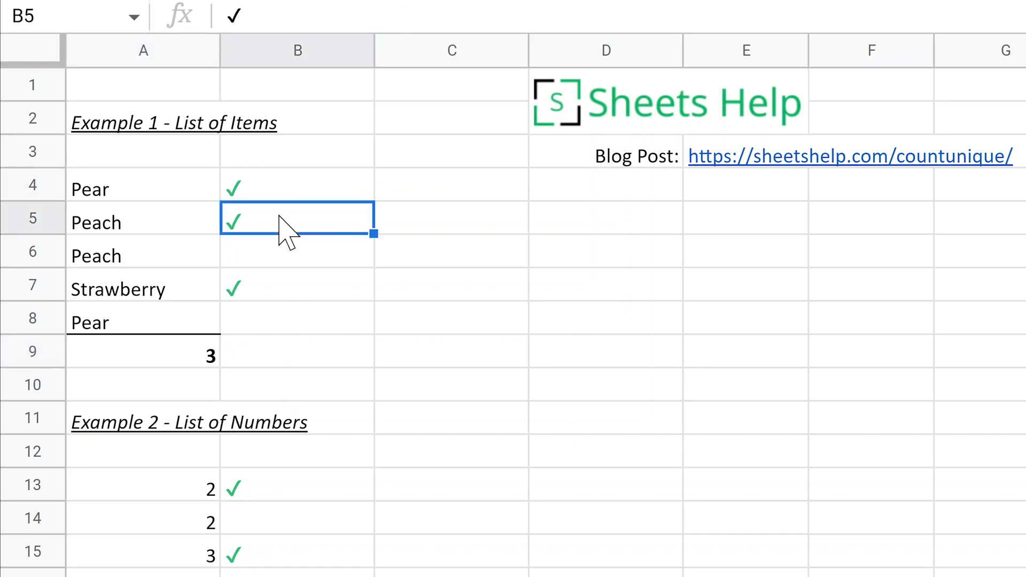
click(281, 290)
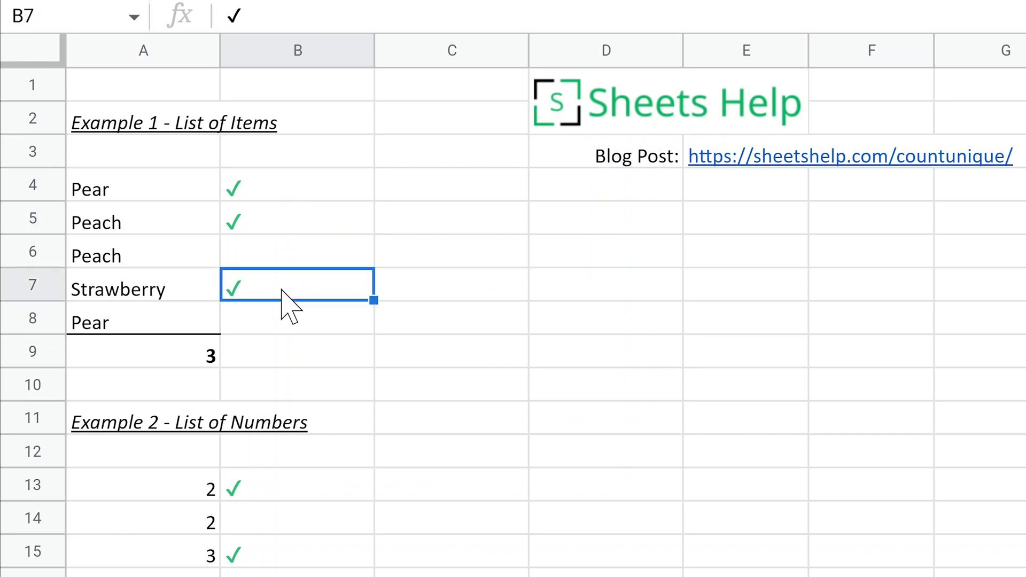
click(188, 290)
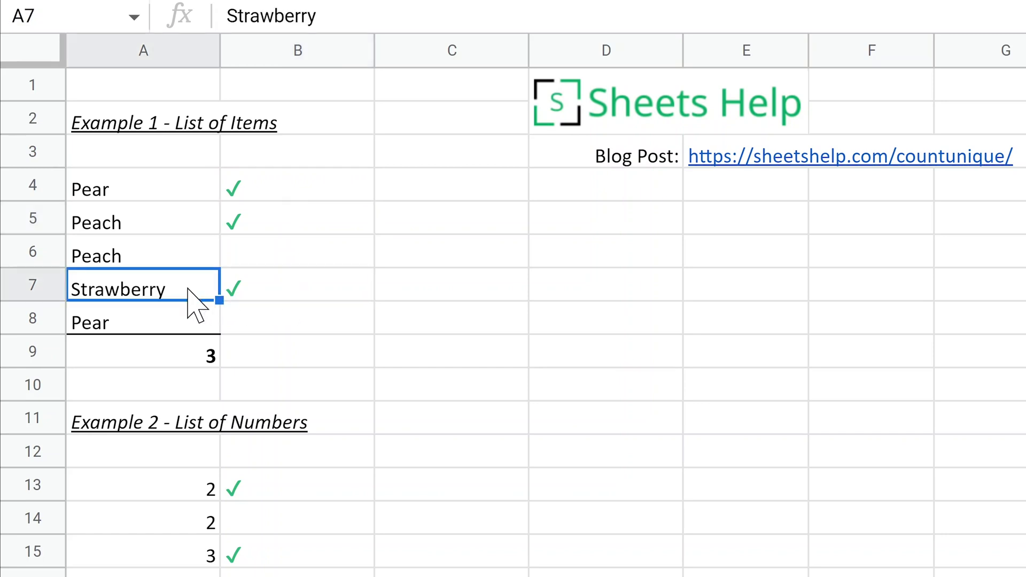
click(190, 255)
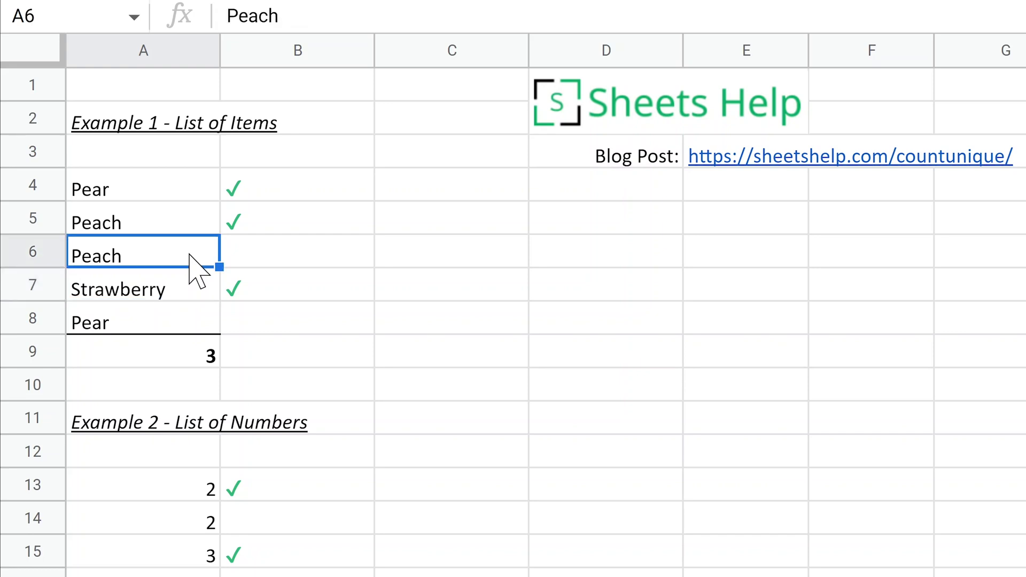
click(181, 316)
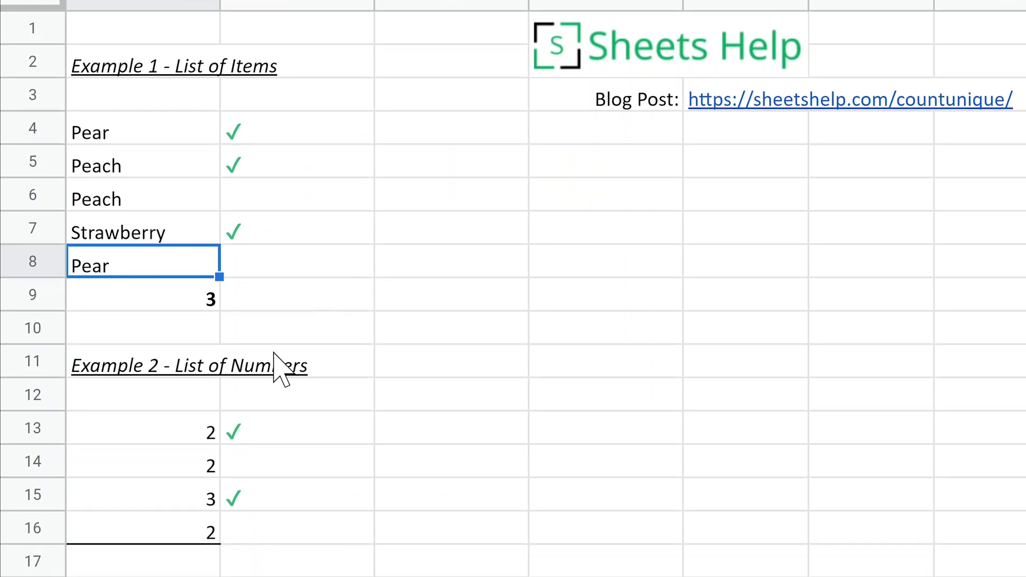
Enter =COUNTUNIQUE(A13:A16) in A17 below the Example 2 number list
click(173, 335)
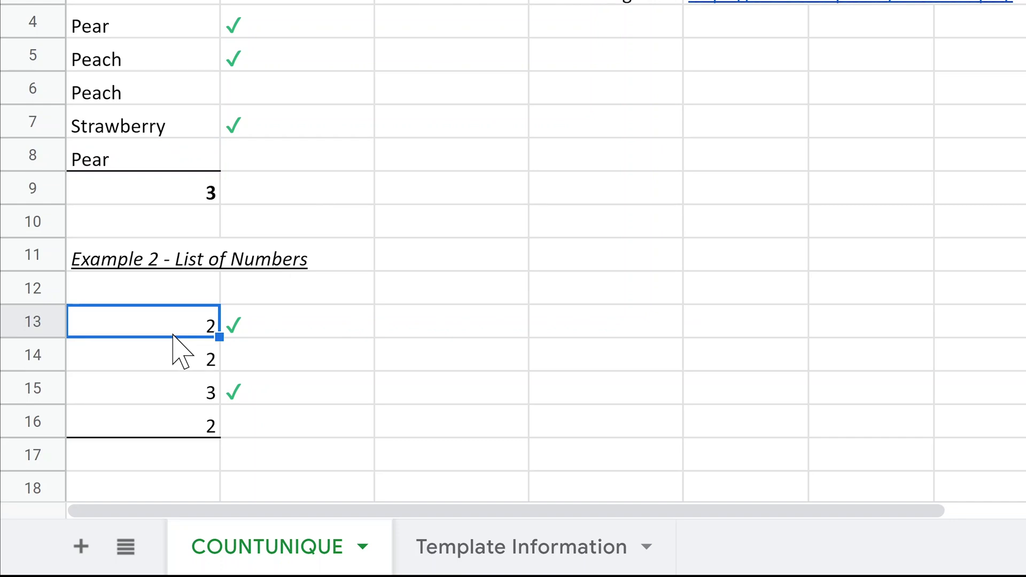
click(203, 454)
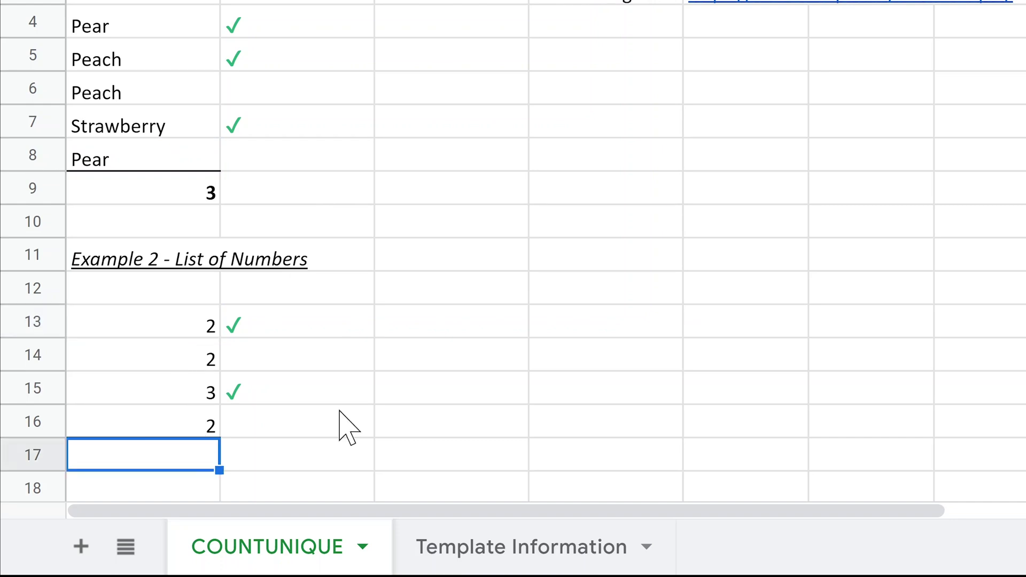
text(=coun)
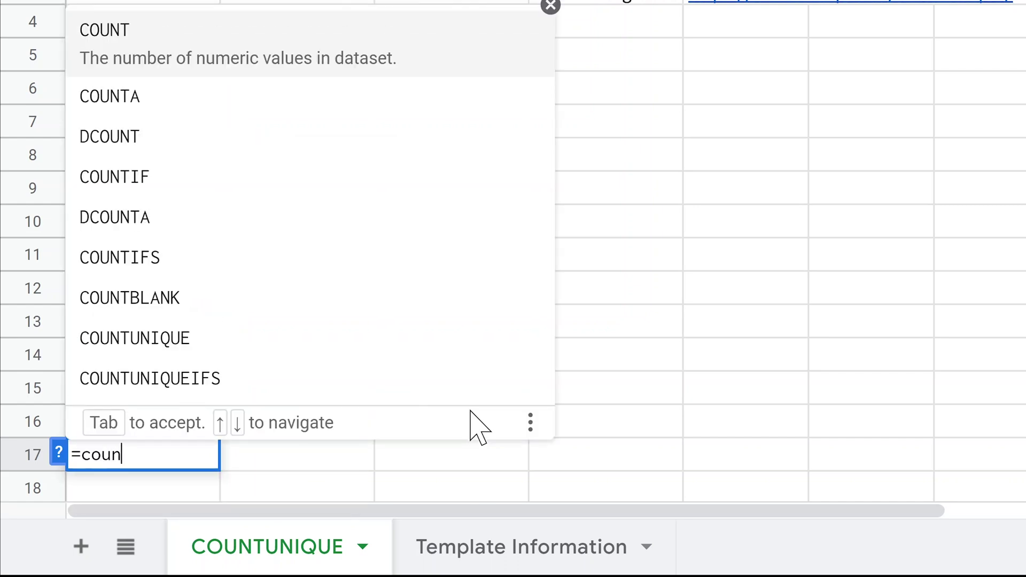
click(224, 336)
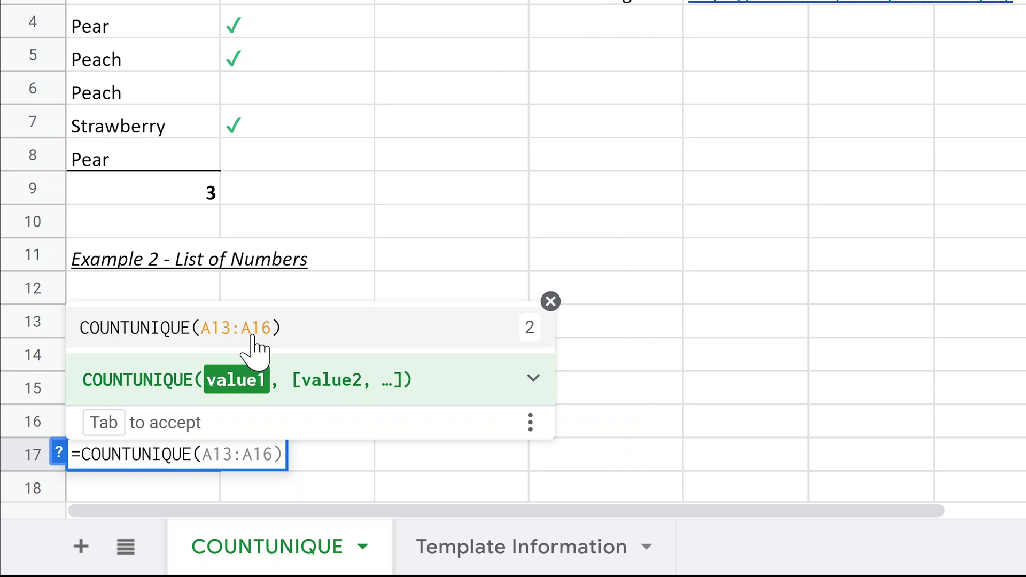
click(252, 336)
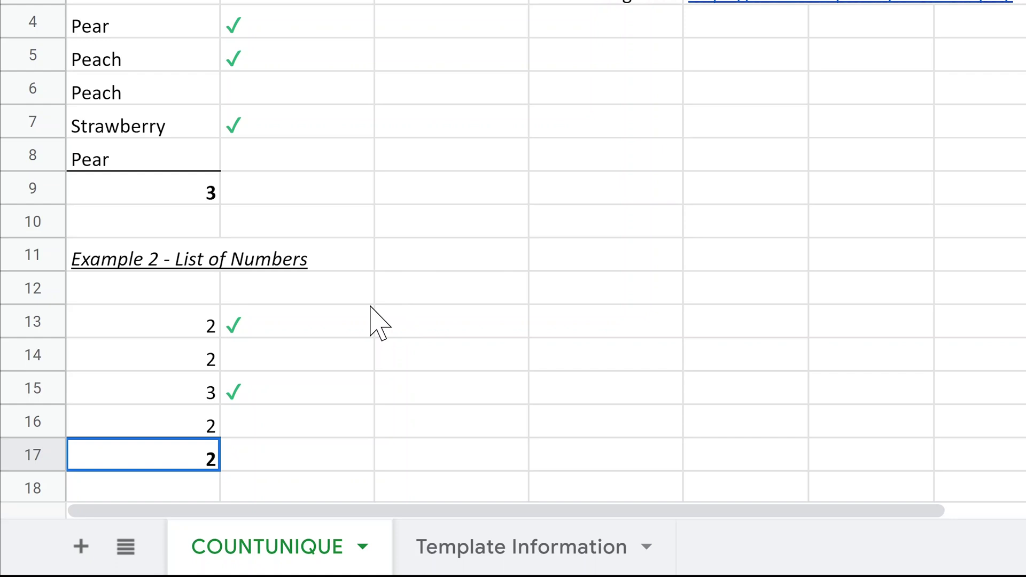
Point out the repeated value 3 in A15 of the number list
click(211, 387)
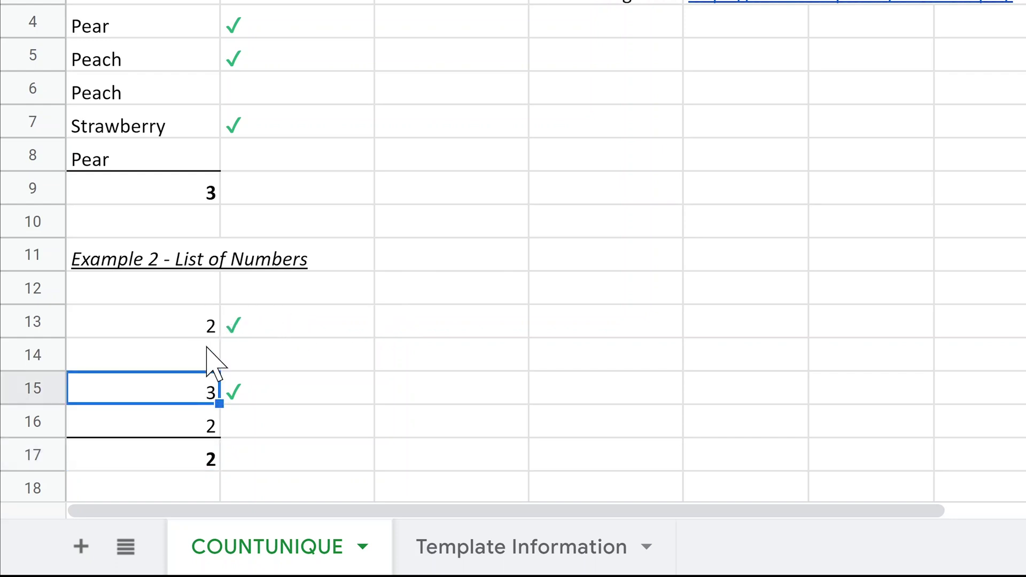
click(198, 301)
click(197, 385)
scroll(198, 374, down, 3)
click(201, 323)
click(190, 355)
click(196, 388)
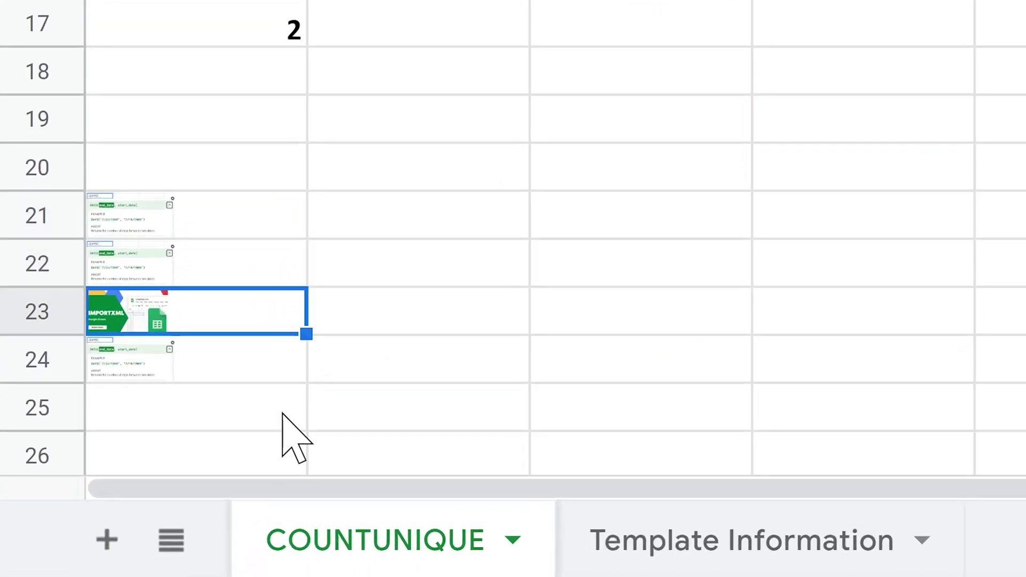
click(282, 413)
click(165, 227)
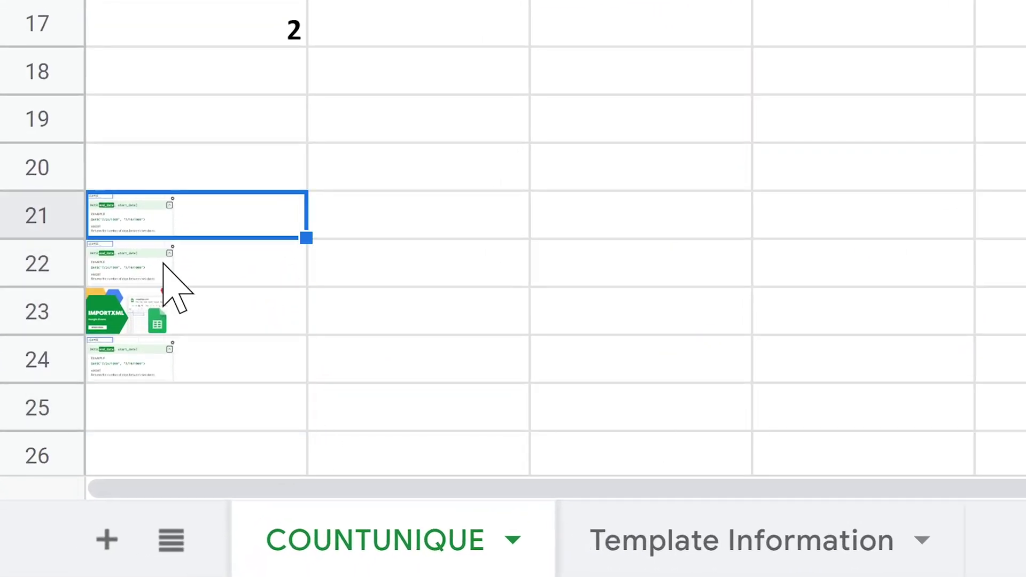
click(163, 263)
click(161, 356)
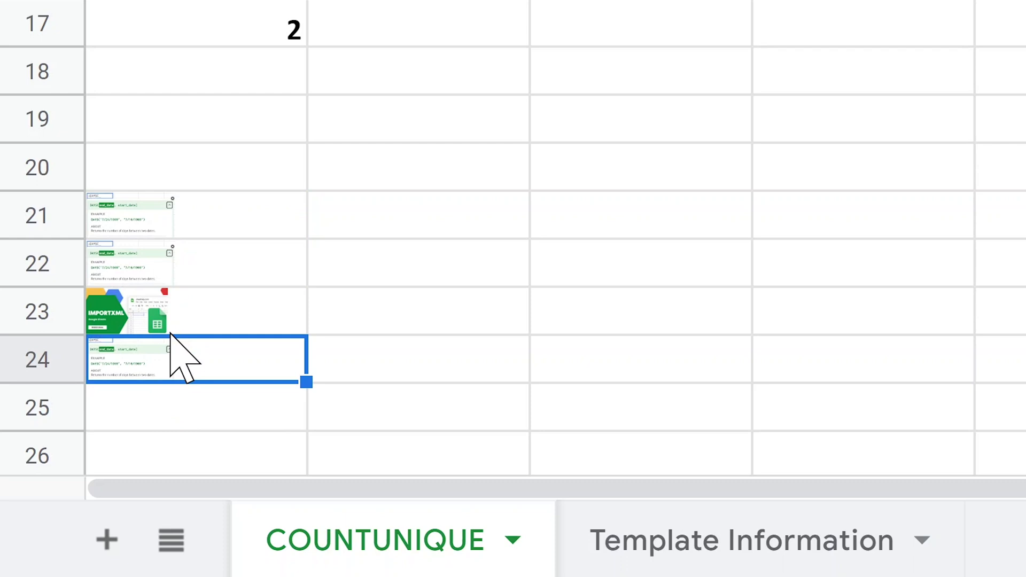
click(144, 310)
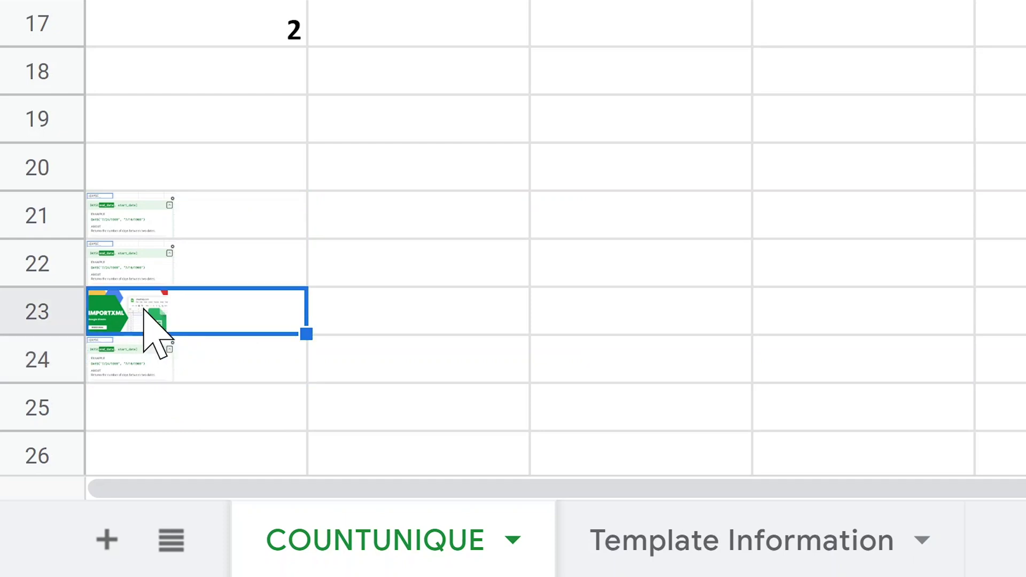
click(204, 417)
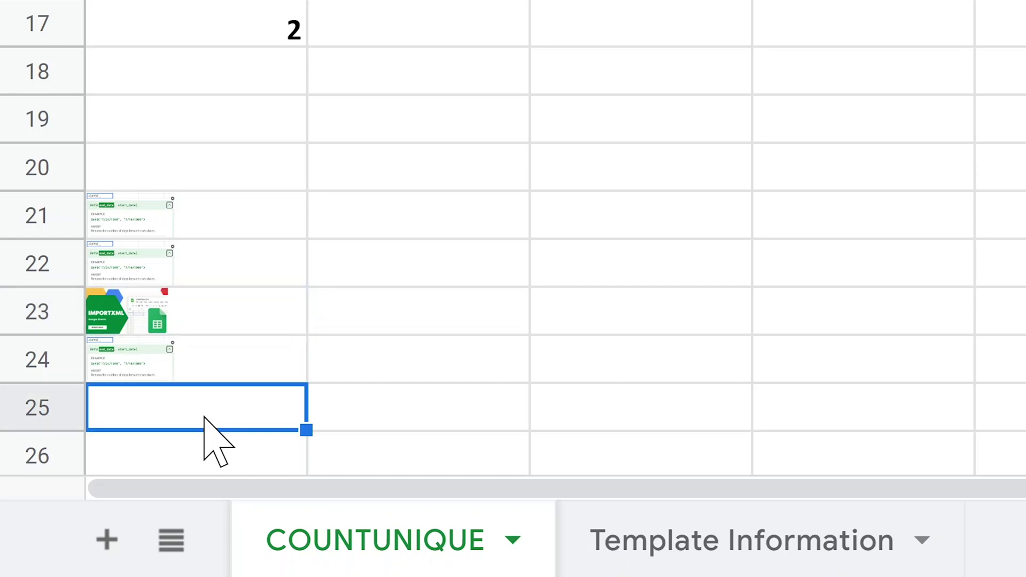
Enter =COUNTUNIQUE(A21:A24) in A25 for the image range and check its result
text(=)
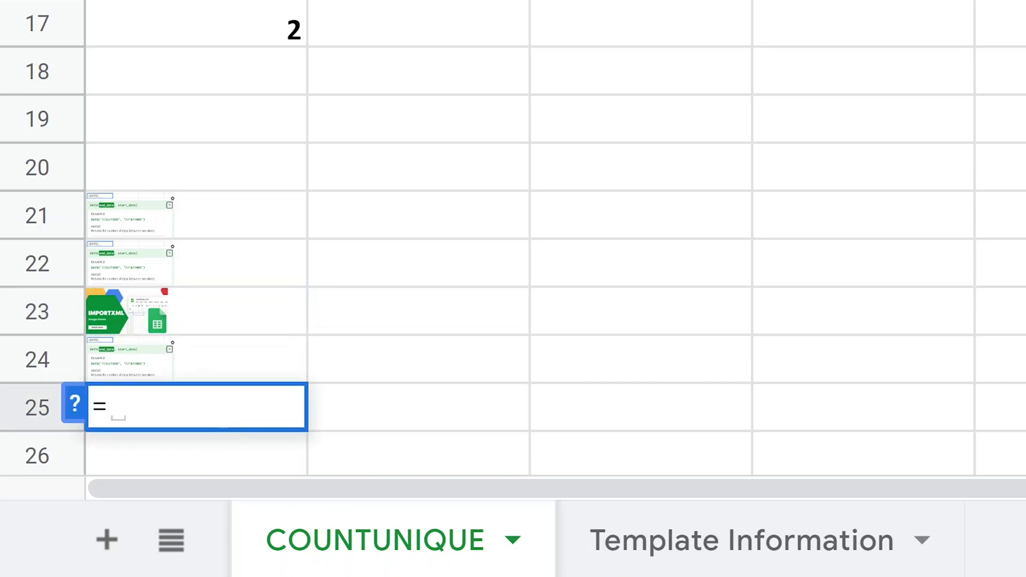
text(COUNTU)
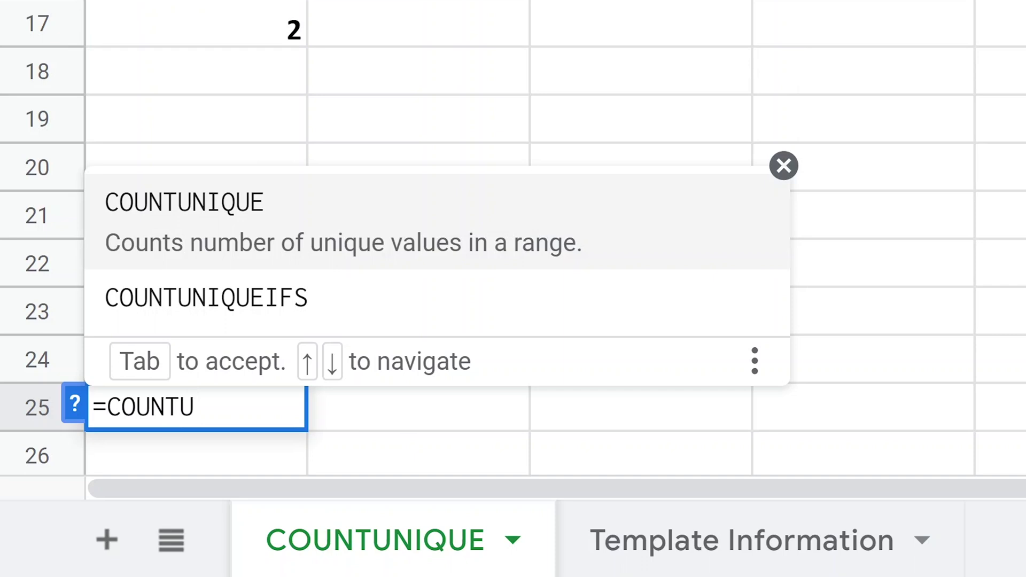
key(Tab)
text(A21:A24))
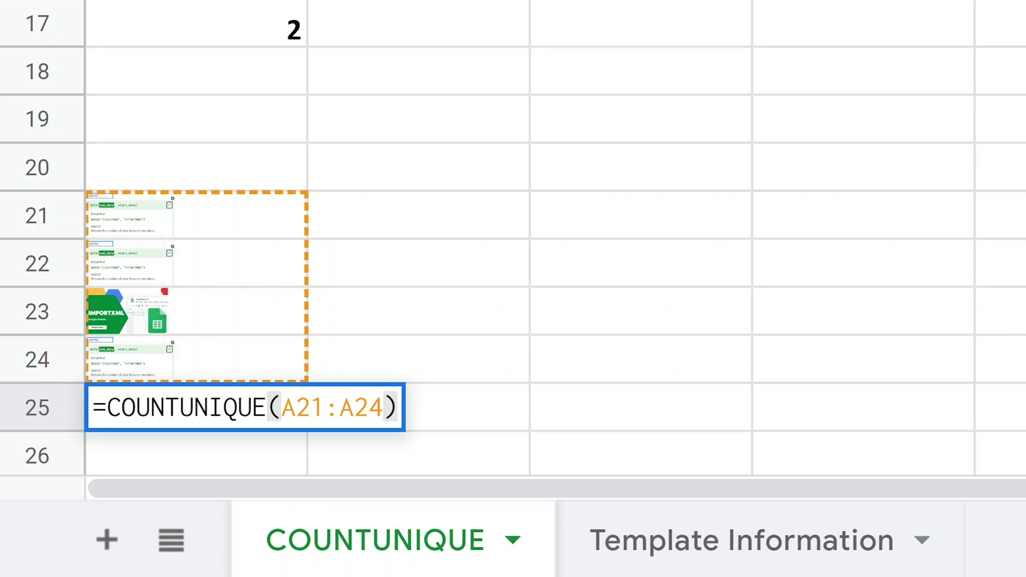
key(Return)
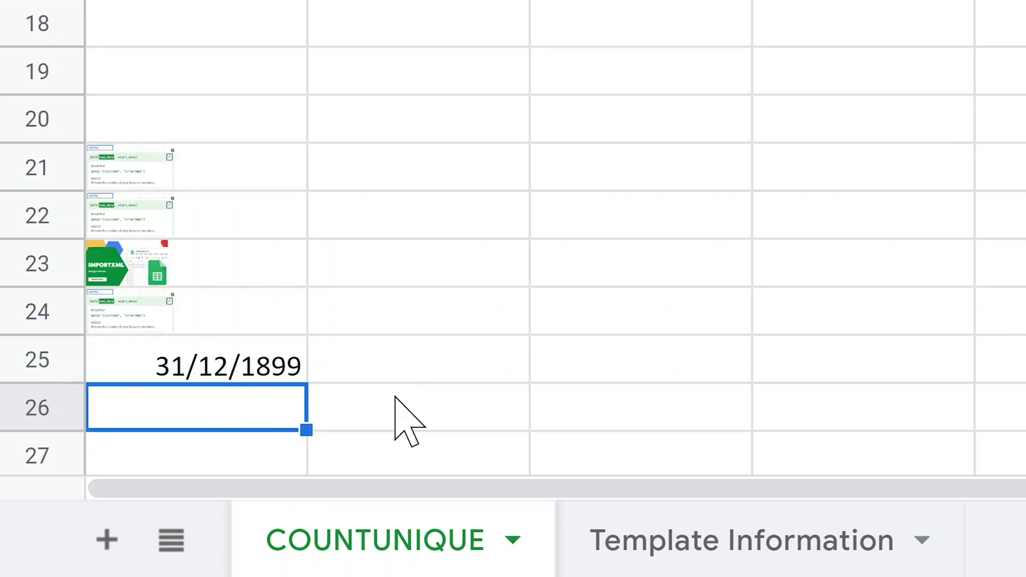
click(280, 370)
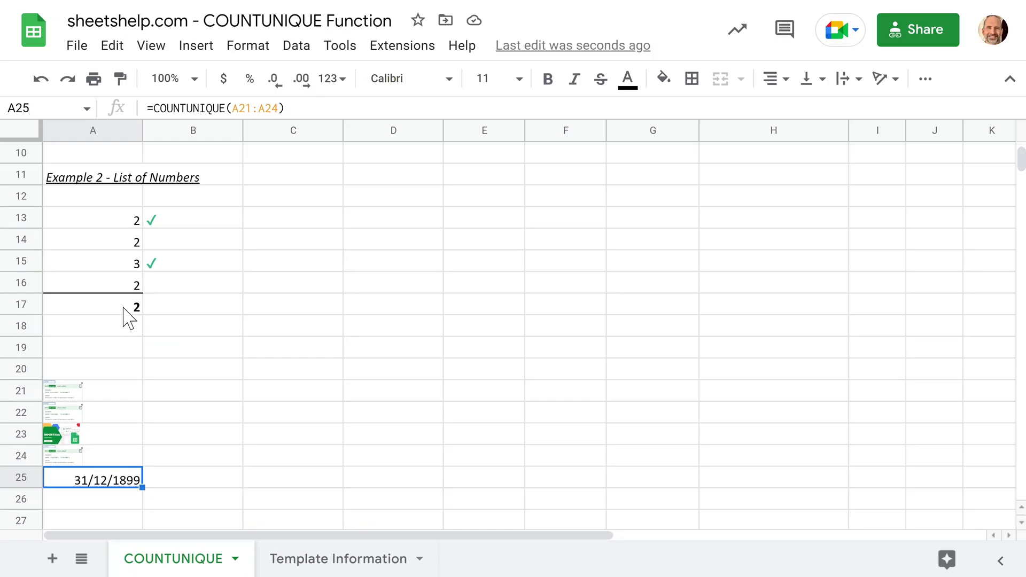
Paint A17's number formatting onto A25 so it shows the count 1
click(123, 308)
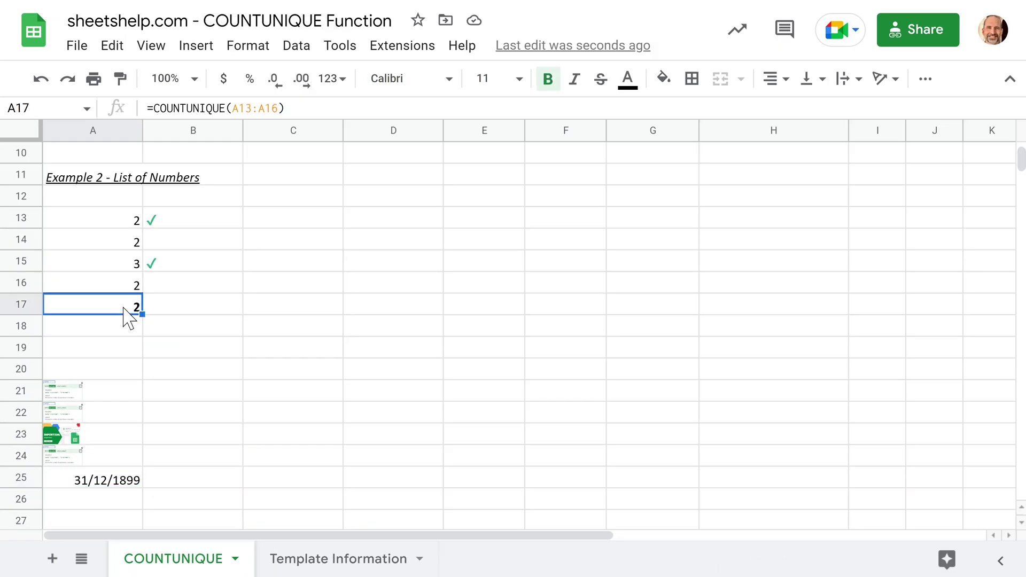
click(121, 80)
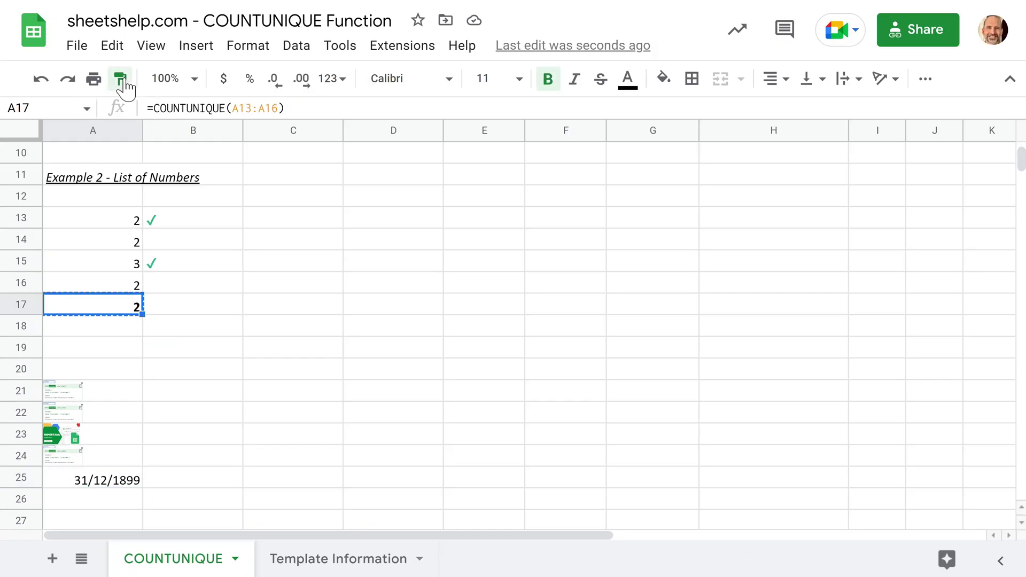
click(115, 483)
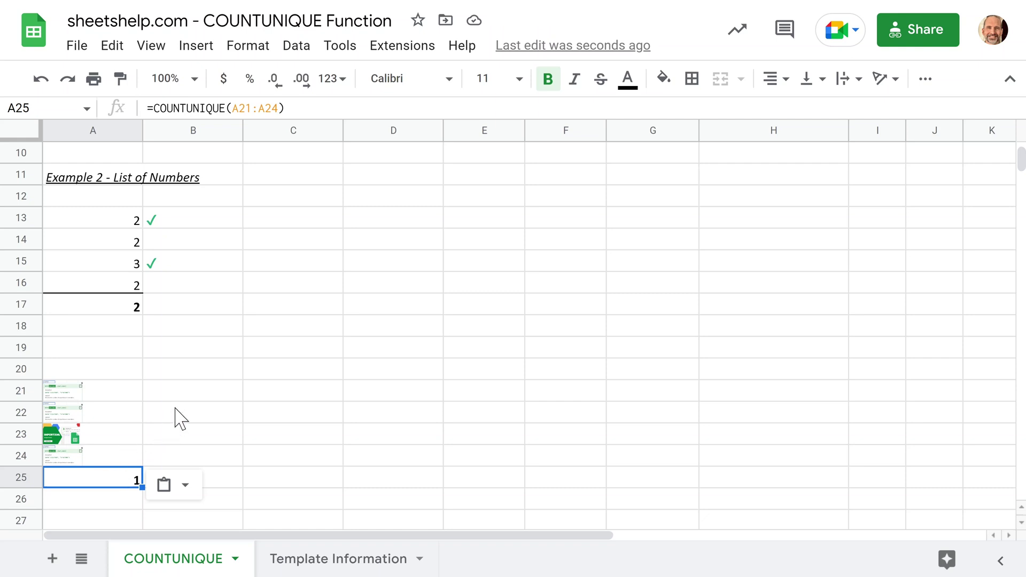
Review the numbers in A14 and A15, then select image cell A22
key(Up)
key(Up)
key(Up)
key(Up)
key(Up)
key(Up)
key(Up)
key(Up)
key(Up)
key(Up)
key(Up)
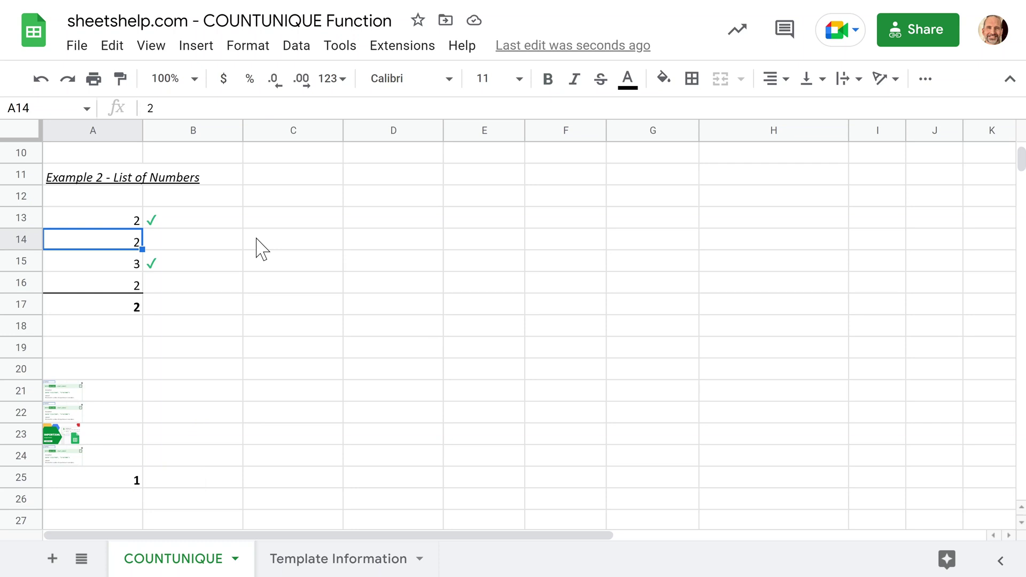
click(99, 267)
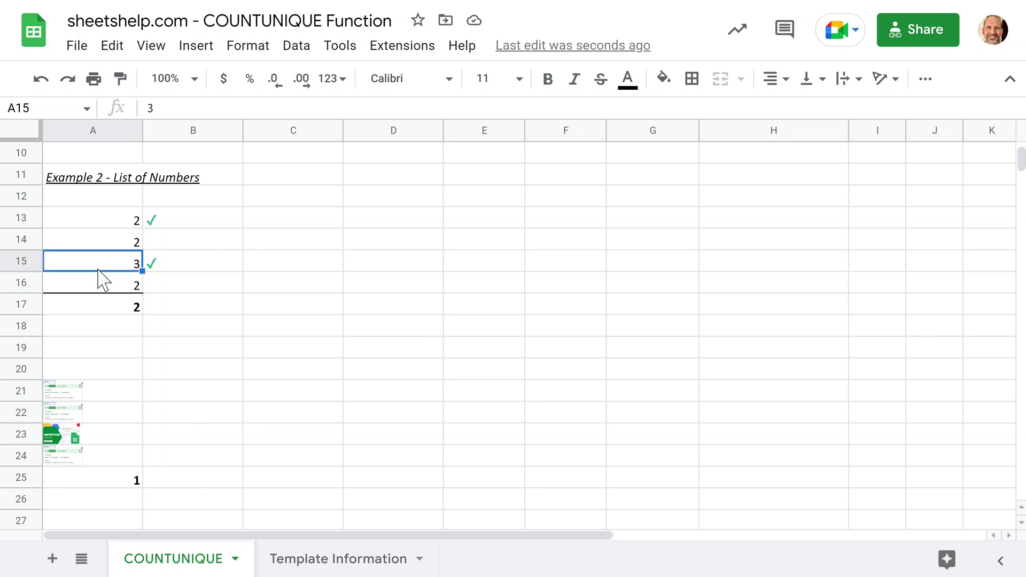
click(120, 420)
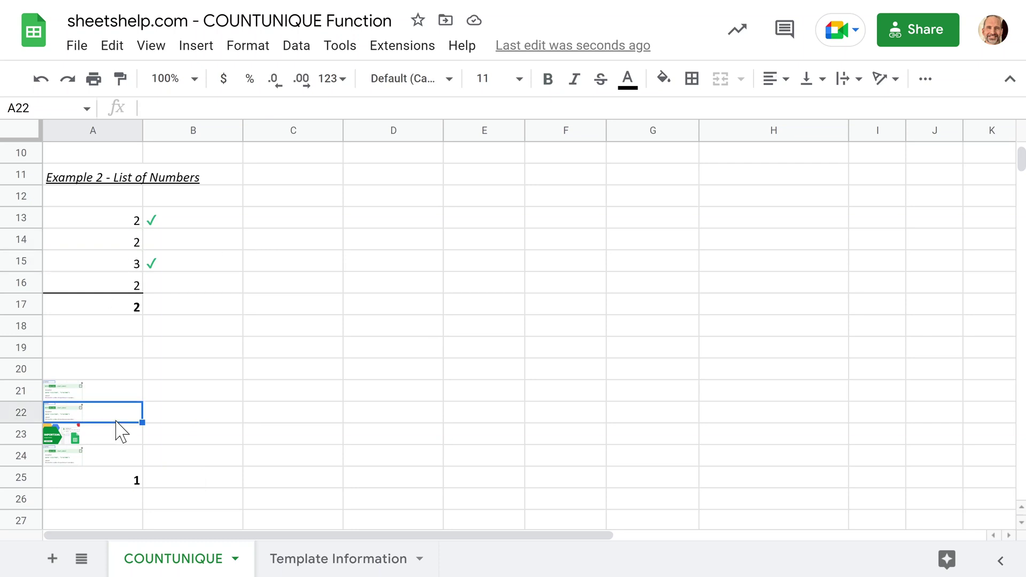
Enter =TYPE(A22) in B22, returning 128 for the image, and dismiss Auto Fill
click(182, 422)
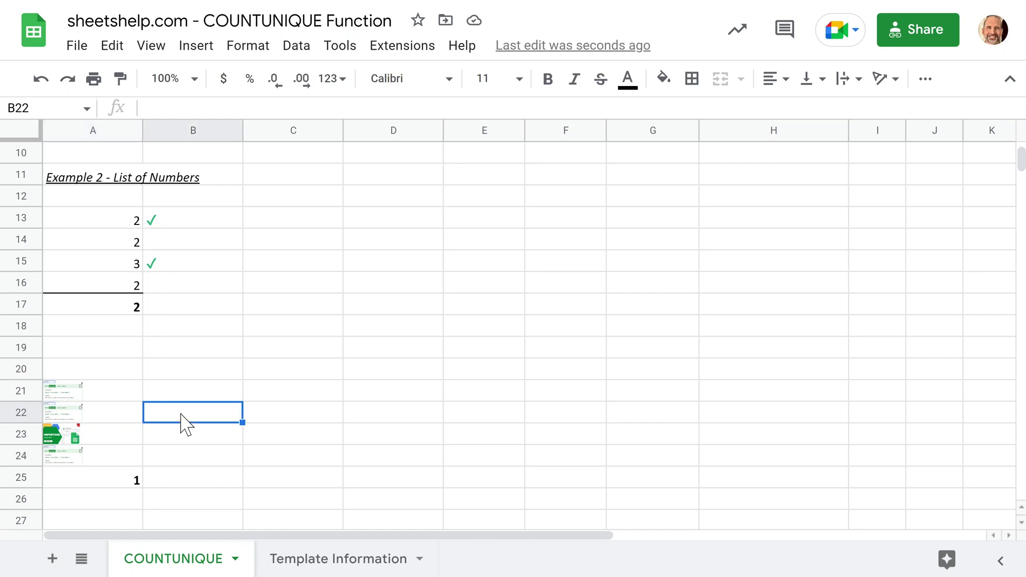
text(=)
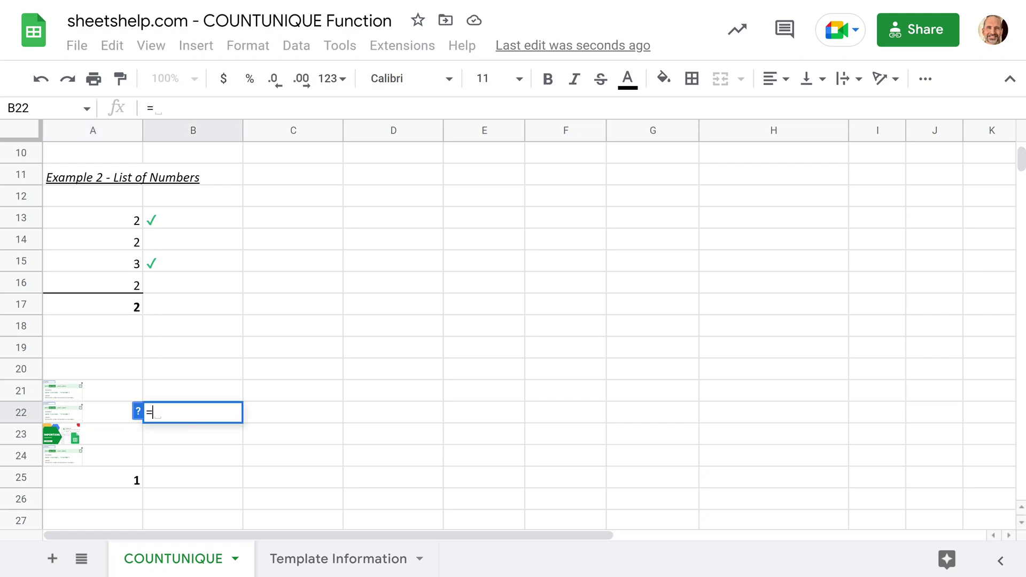
text(TYPE(A22)
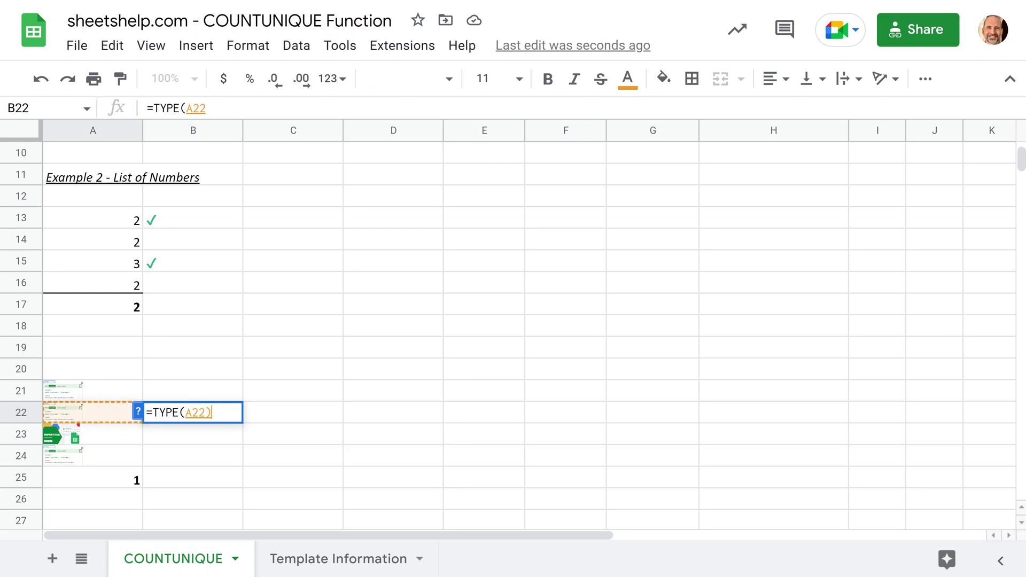
key(Return)
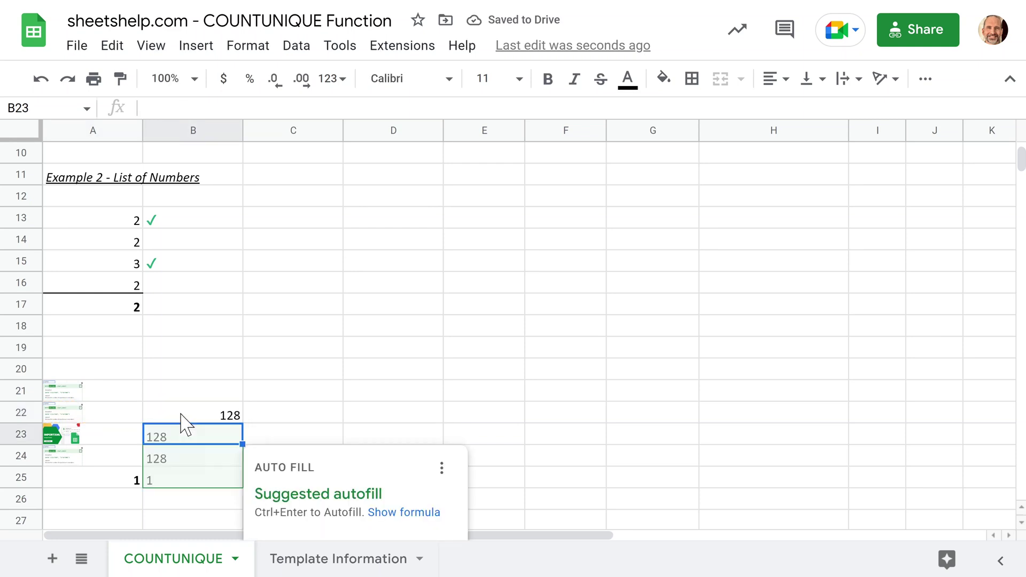
key(Escape)
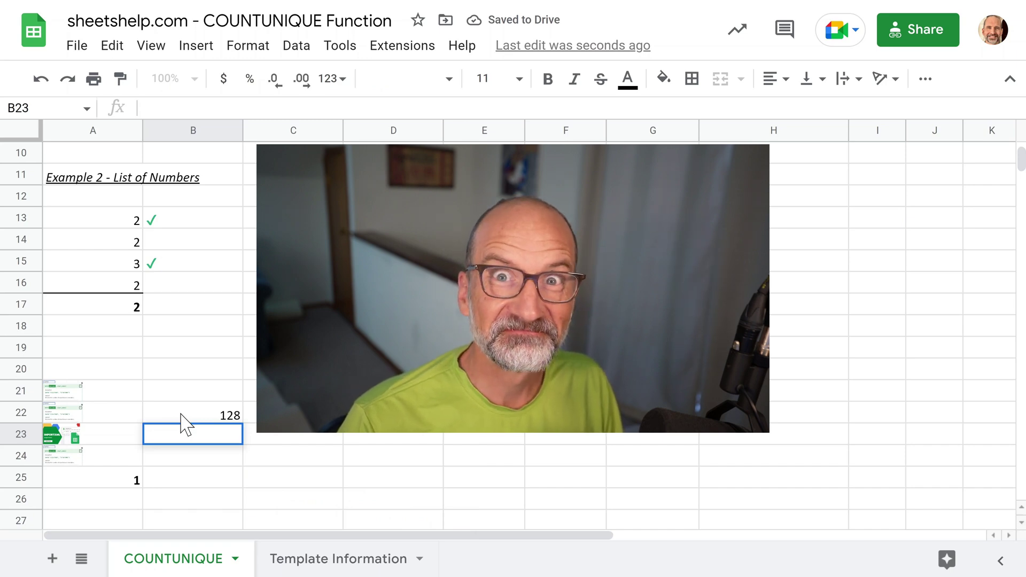
click(206, 411)
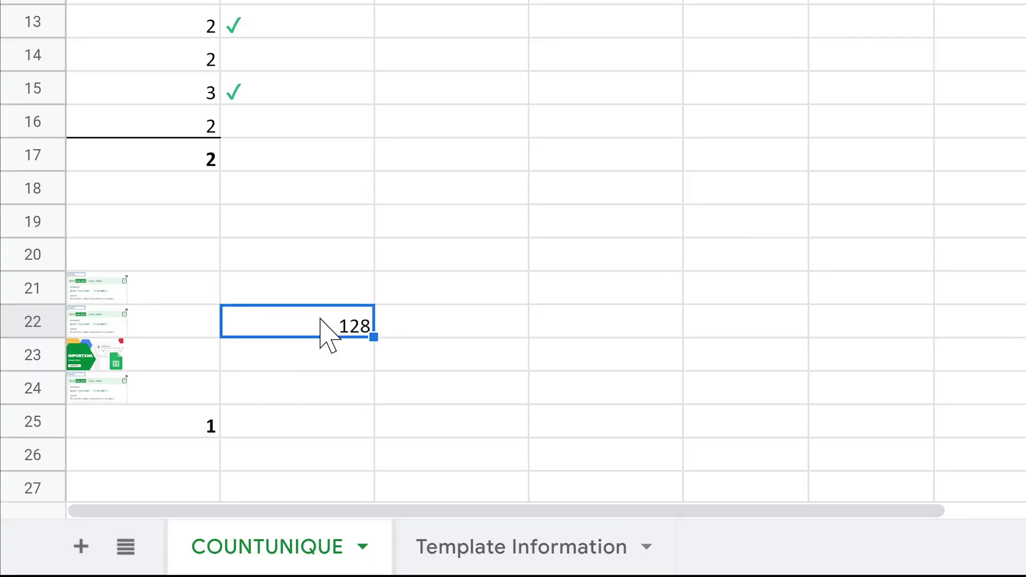